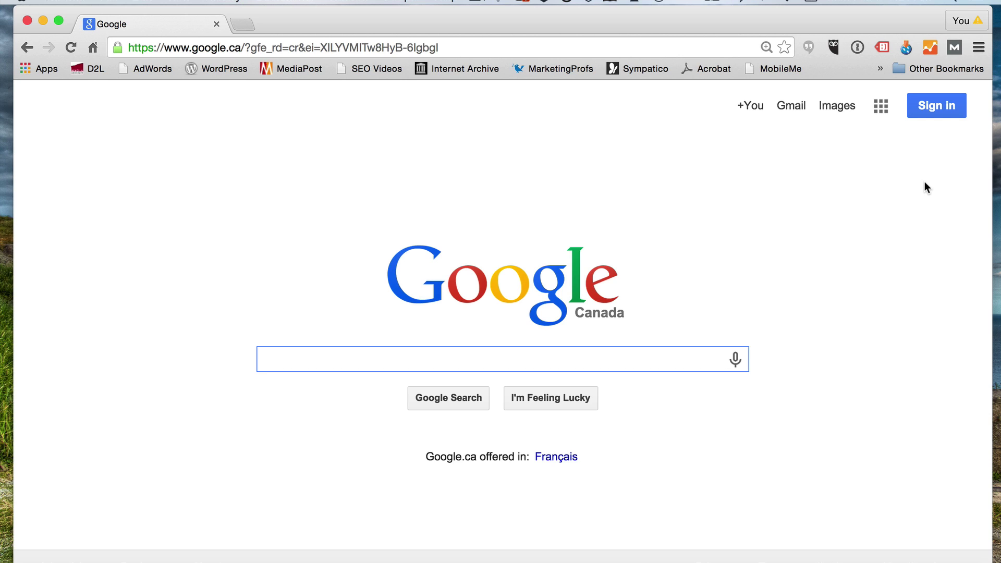
- Sign in to YouTube with the first listed Google account and its password
left_click(930, 104)
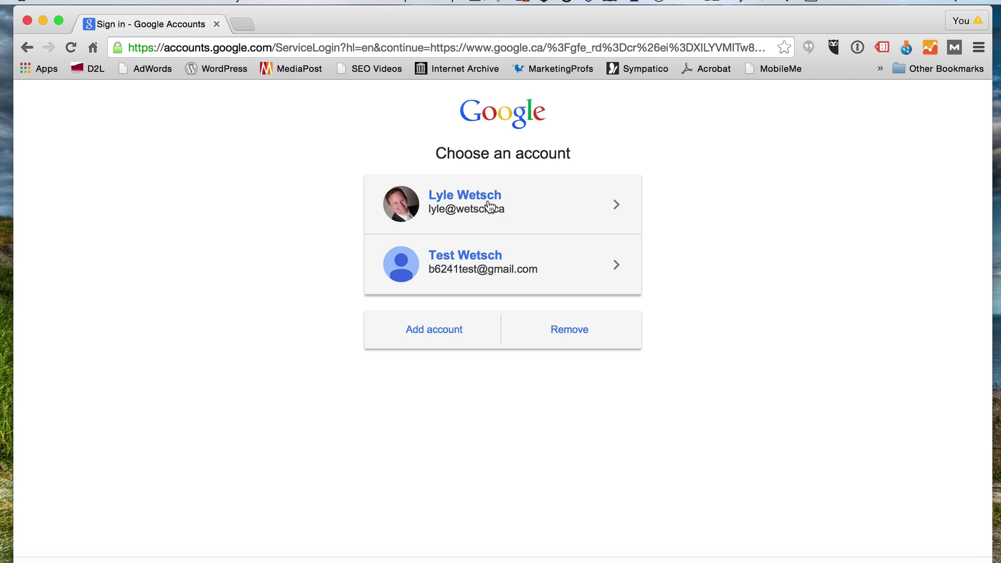
left_click(489, 207)
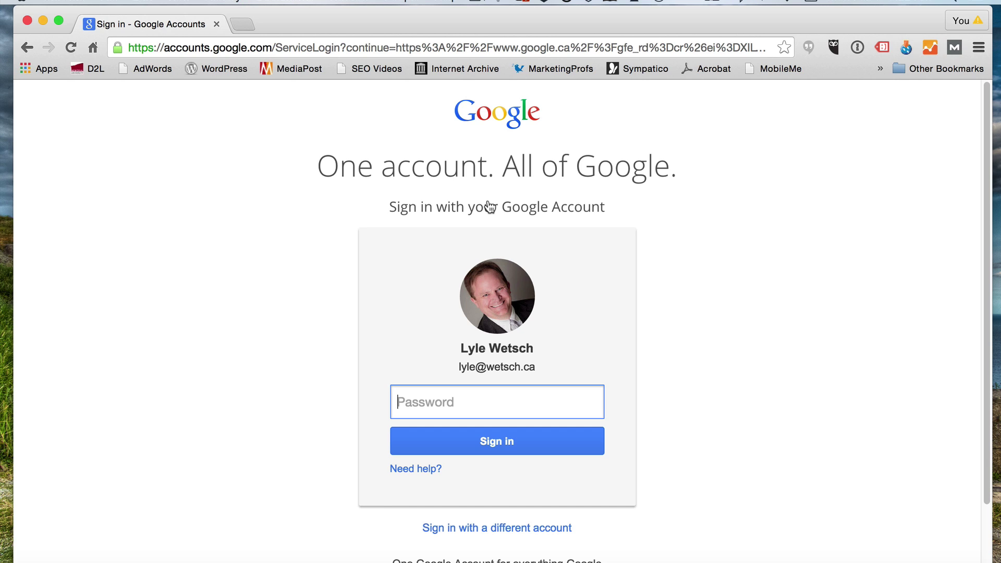
type("•••••")
type("••••••")
key("Return")
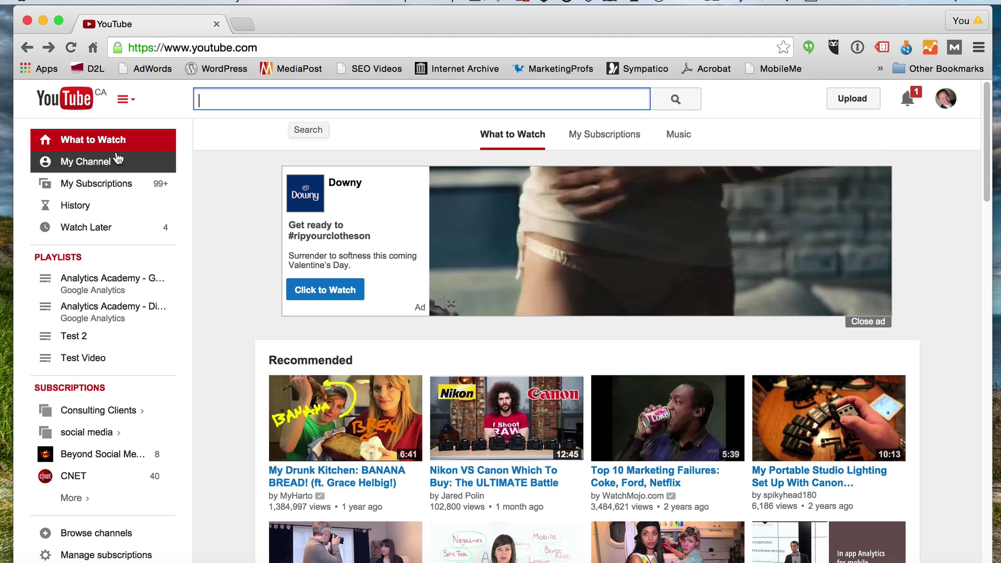
- From My Channel and the avatar menu, reach the YouTube account settings overview
left_click(101, 163)
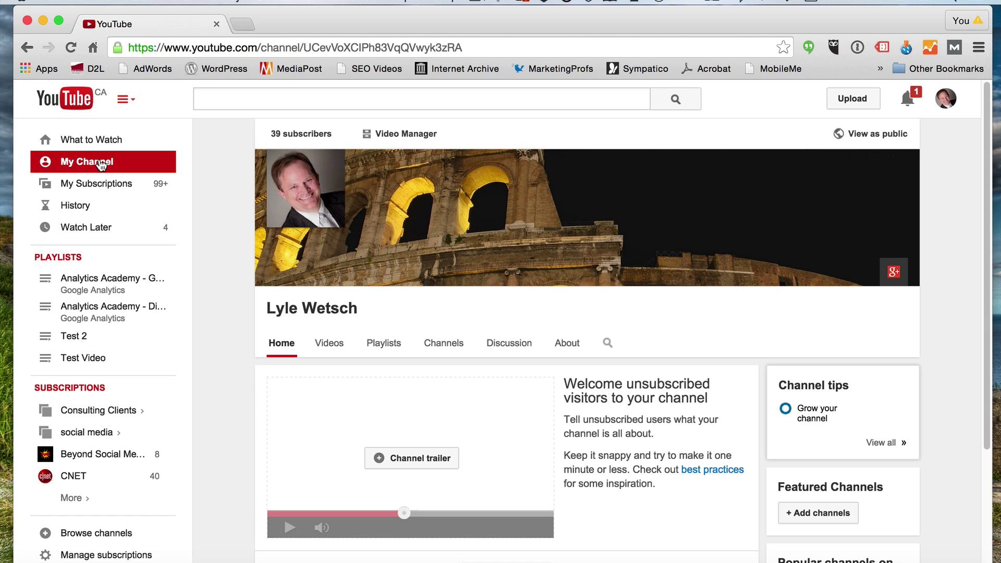
left_click(949, 104)
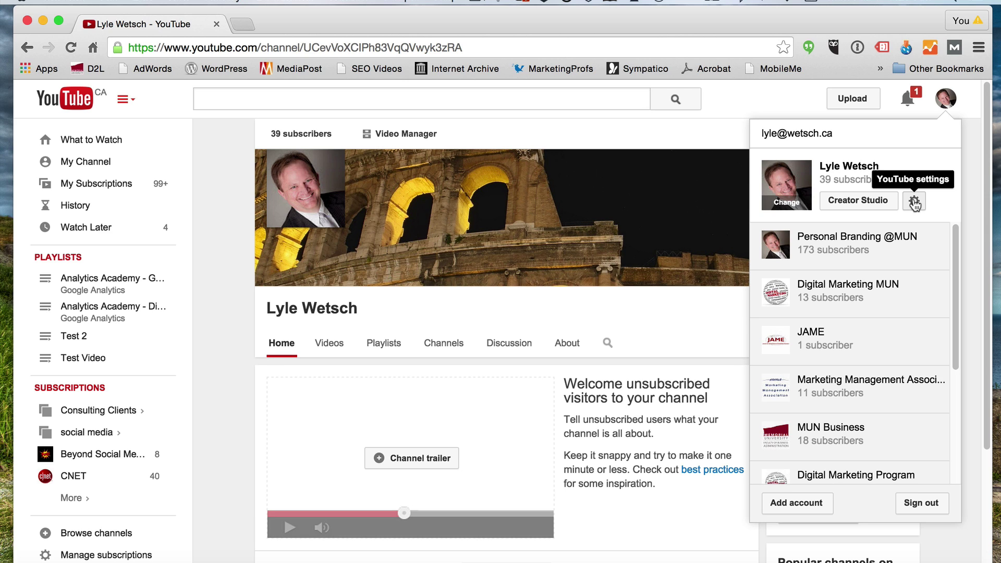
left_click(914, 202)
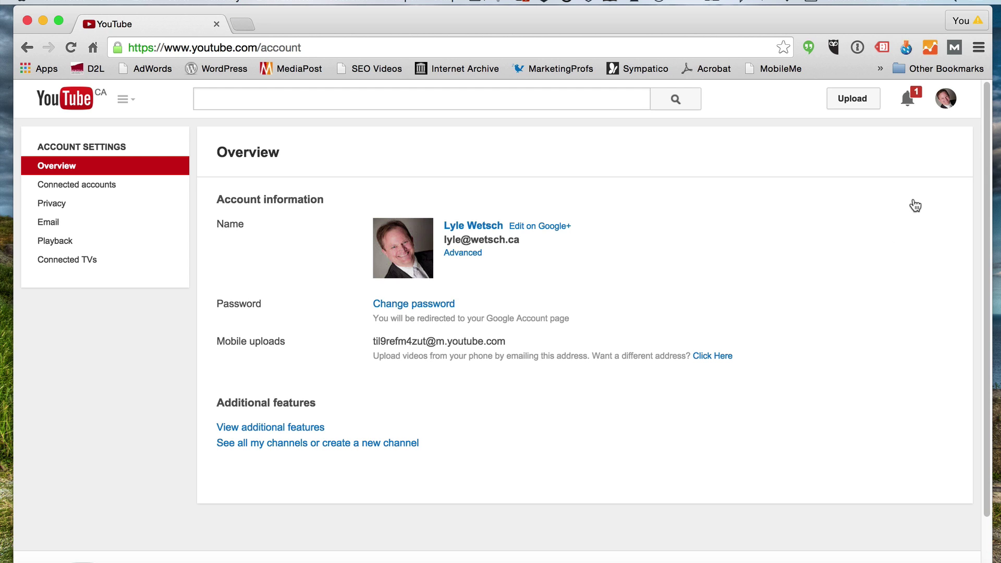
- List all the account's channels and start the Create a new channel form
left_click(363, 444)
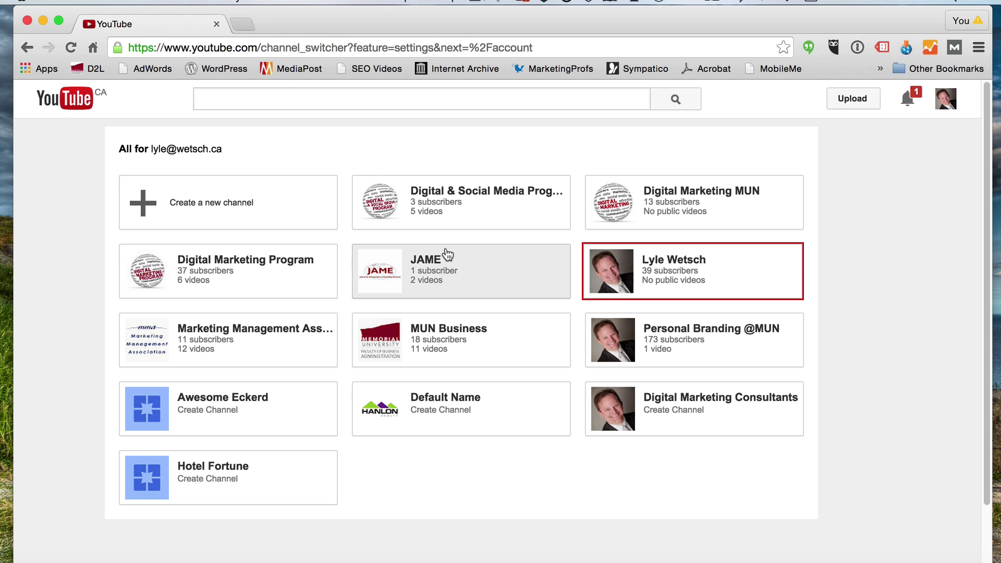
left_click(153, 204)
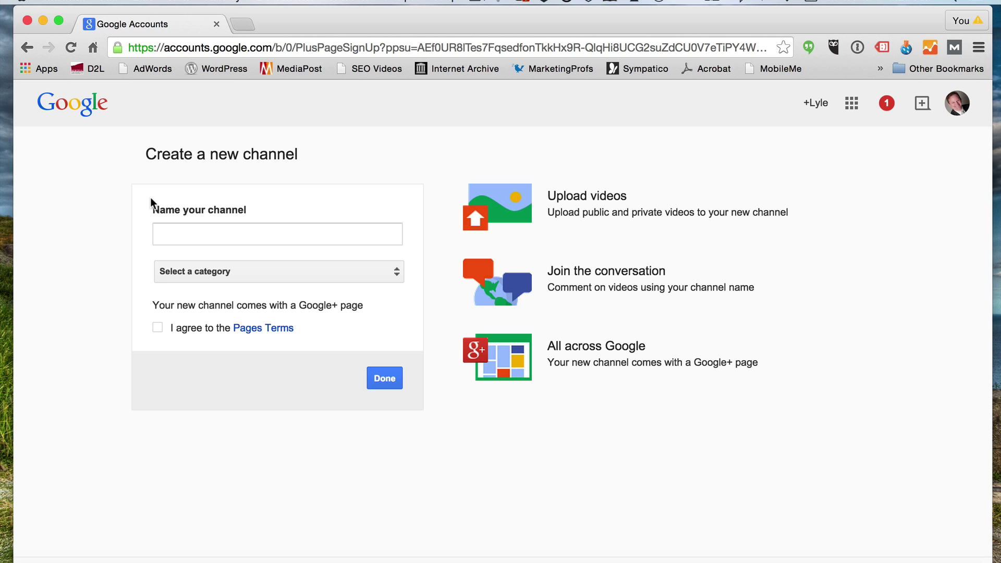
- Submit the channel form with name 'MUN Business Teaching', category Other, and Pages Terms accepted
left_click(176, 233)
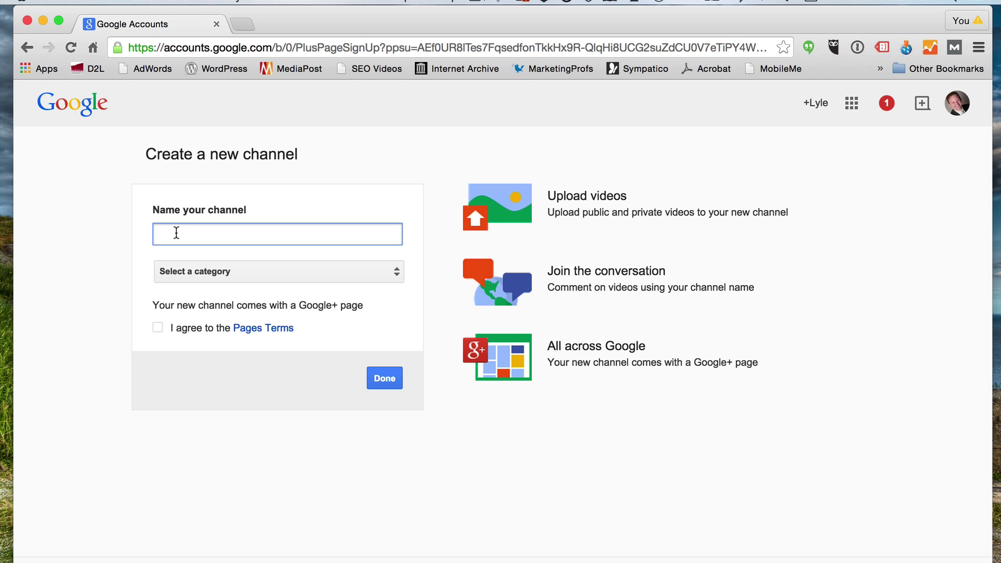
type("MUN ")
type("Busines")
type("s Tea")
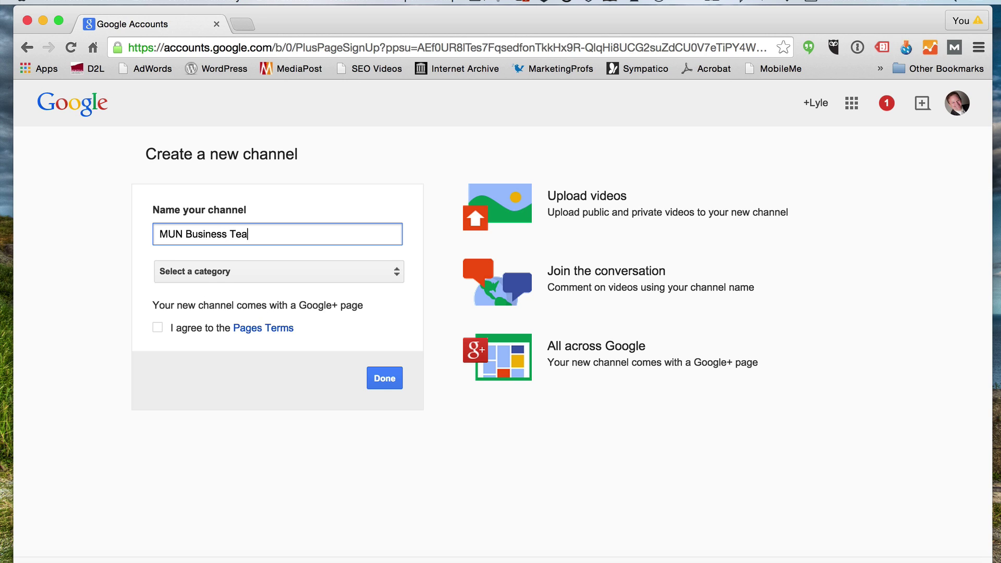
type("ching")
left_click(180, 273)
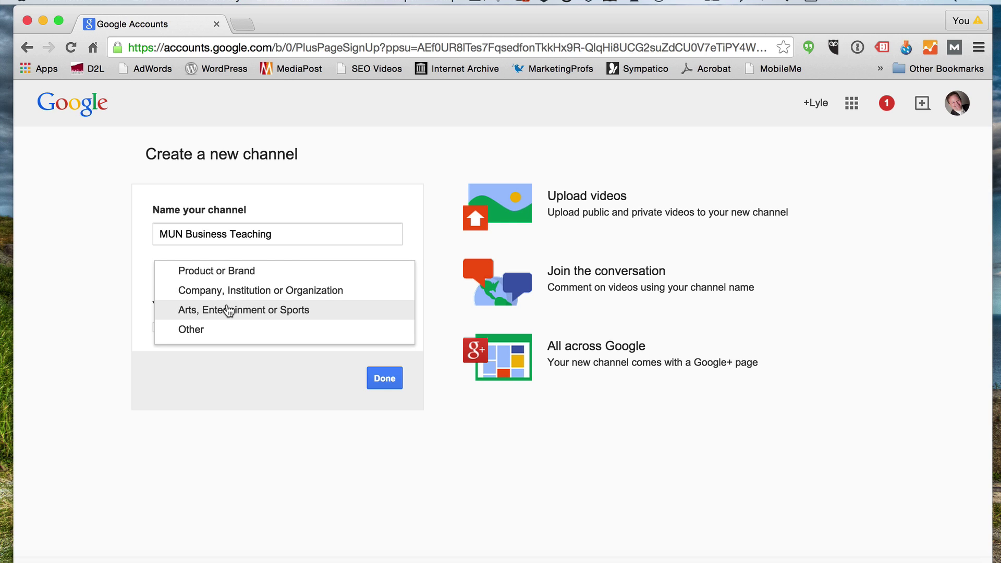
left_click(202, 332)
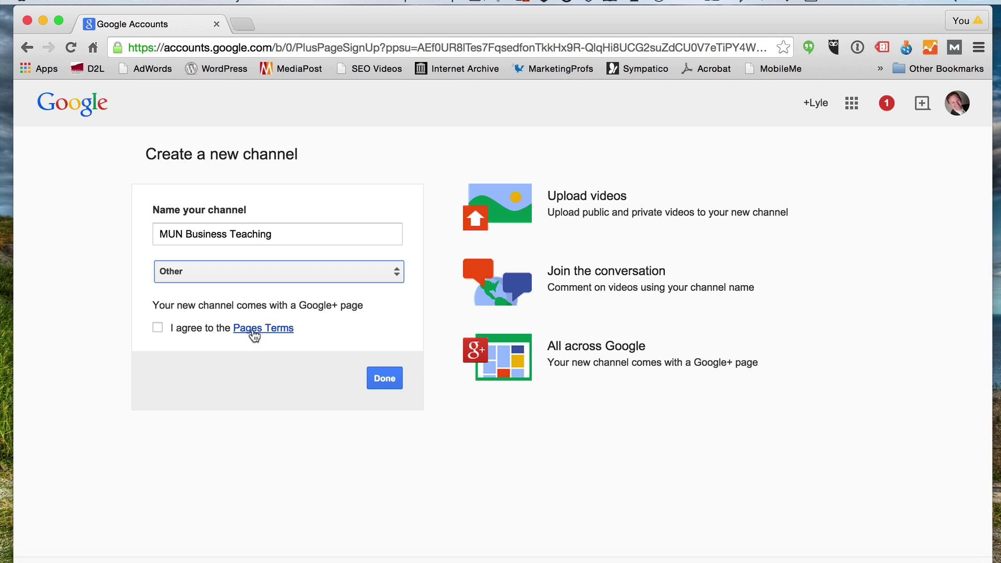
left_click(158, 329)
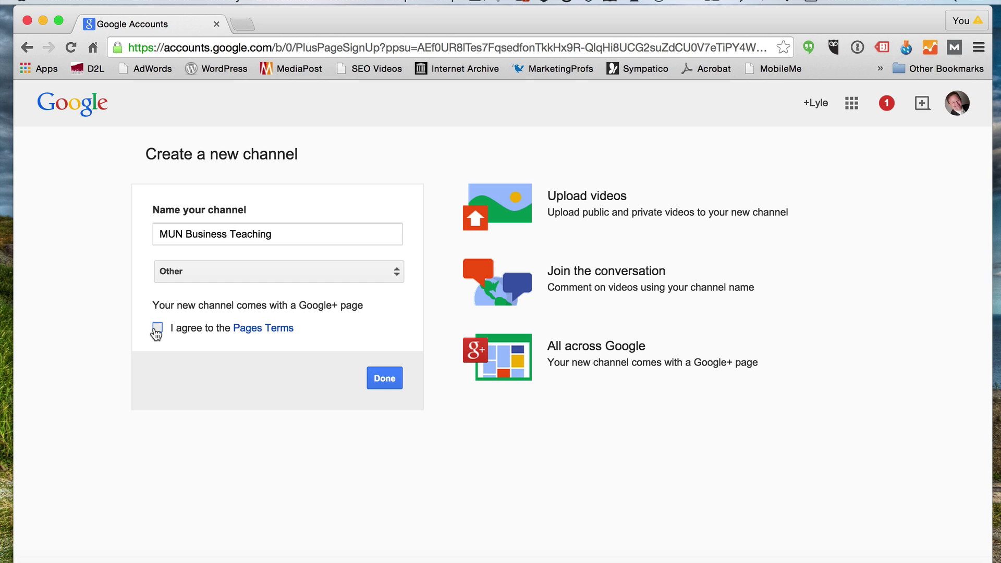
left_click(378, 380)
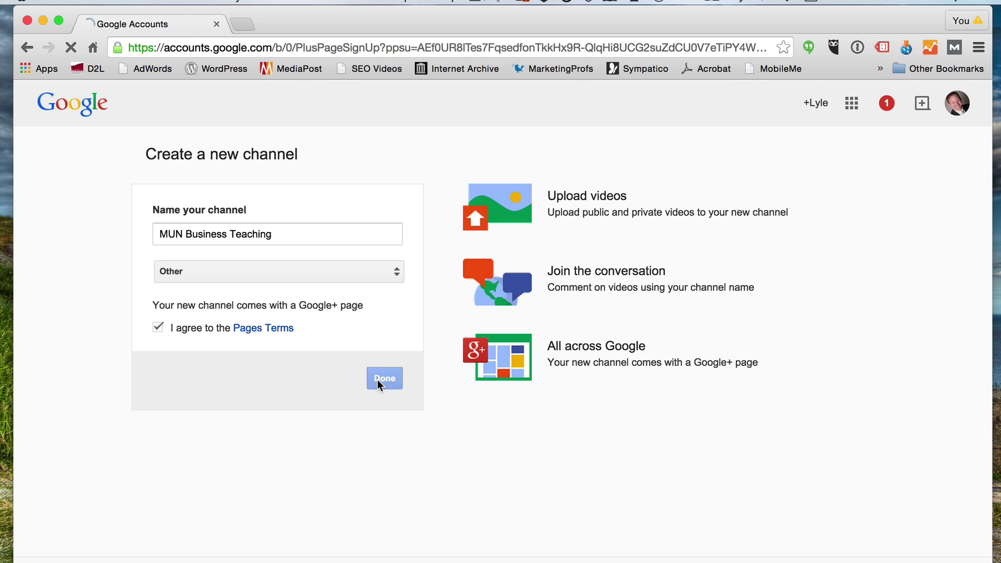